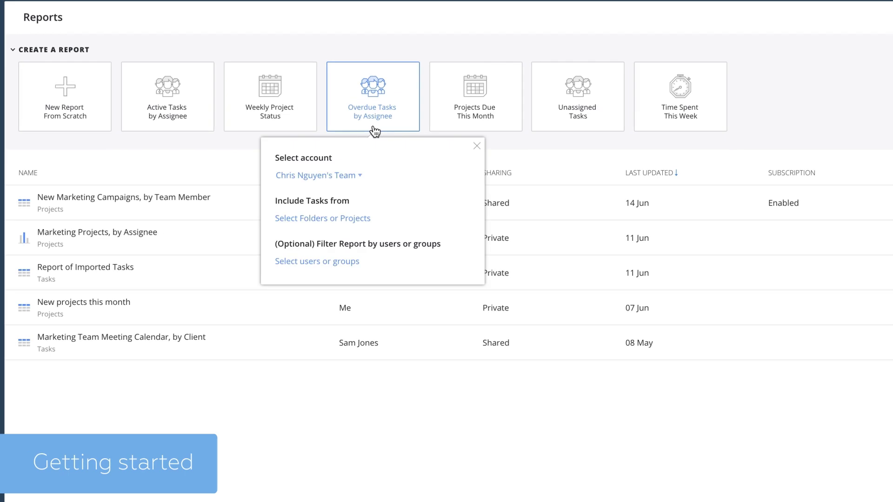
Use 03. Marketing Information as the task source and add the first team member filter.
left_click(366, 218)
left_click(302, 349)
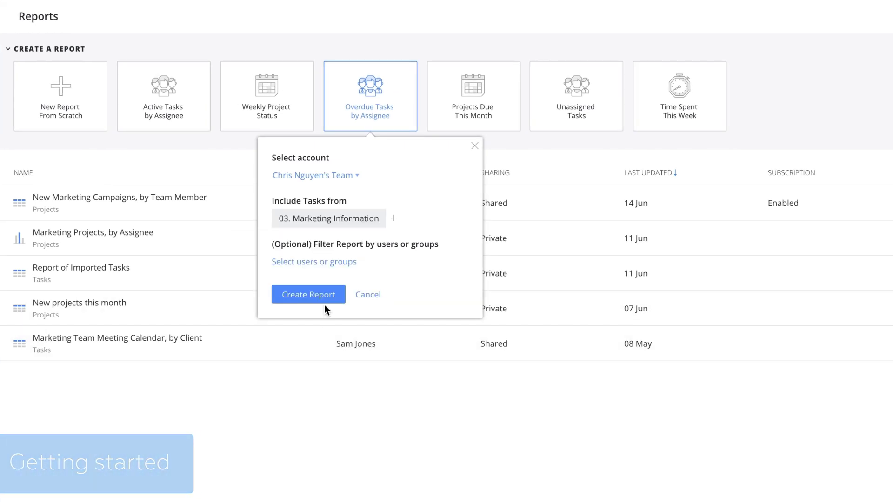
left_click(328, 263)
left_click(357, 396)
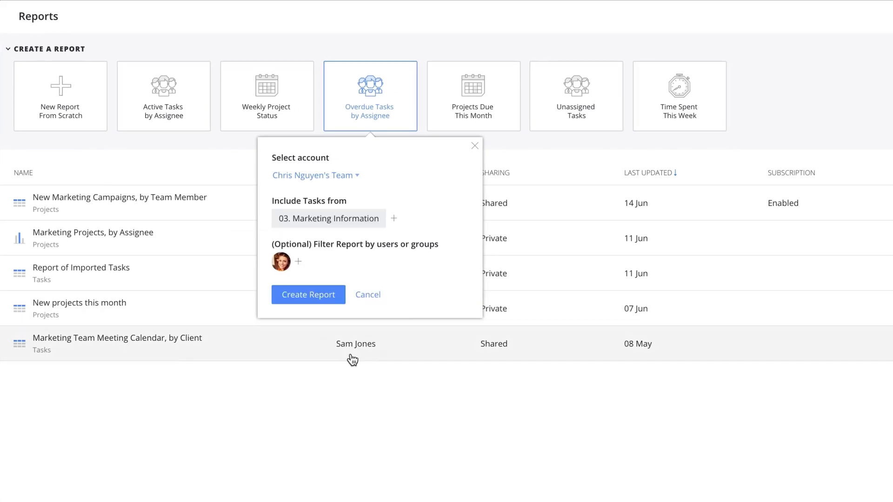
Add a second team member to the filter and create the Overdue Tasks by Assignee report.
left_click(302, 263)
left_click(378, 337)
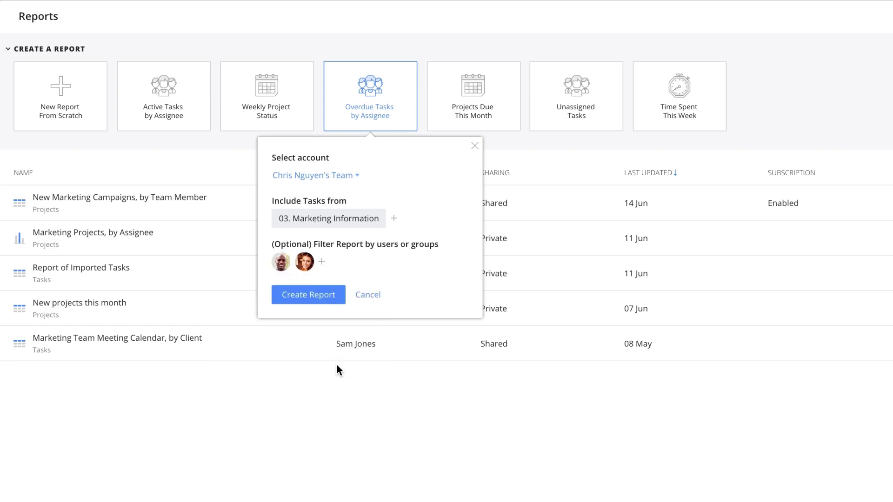
left_click(327, 300)
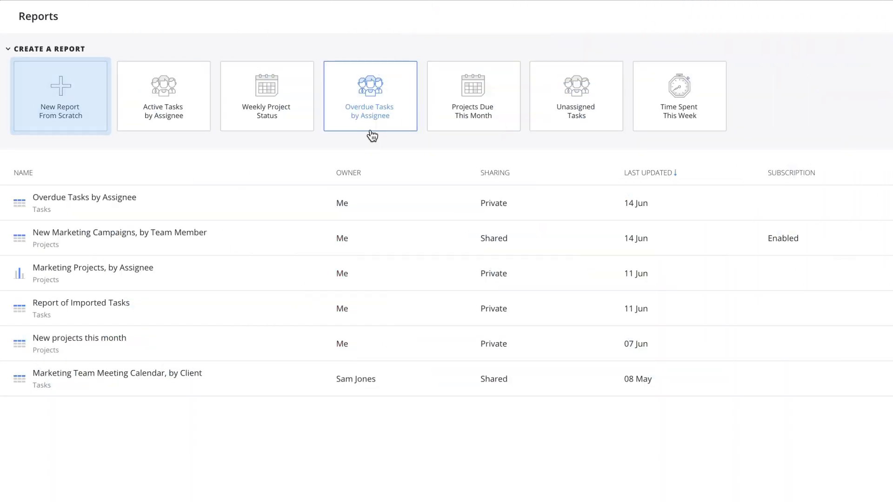
Start a new Projects report named 'New Marketing Campaign by Team Member' sourced from 03. Marketing Information.
left_click(81, 127)
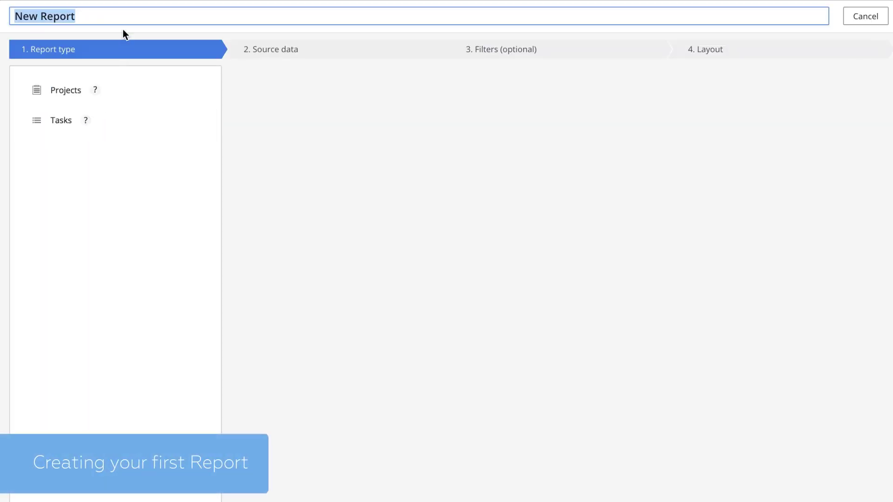
type("New Marketing Campaign by Team Member")
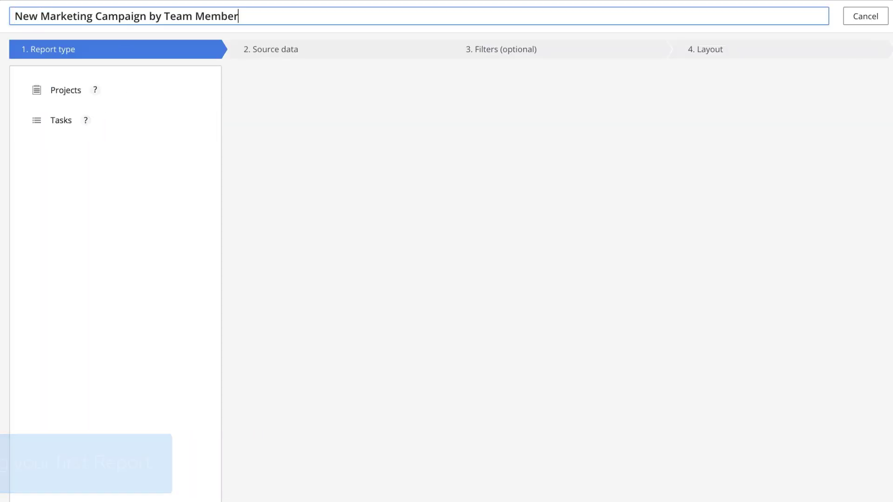
left_click(129, 97)
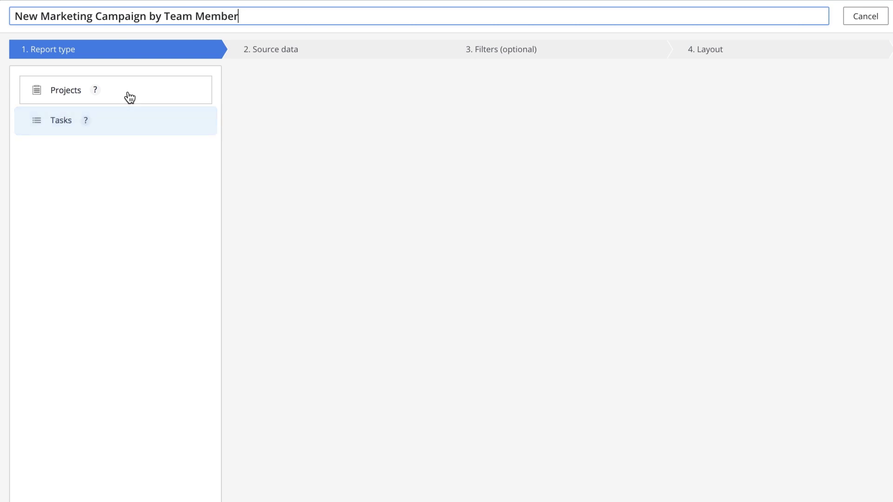
left_click(129, 98)
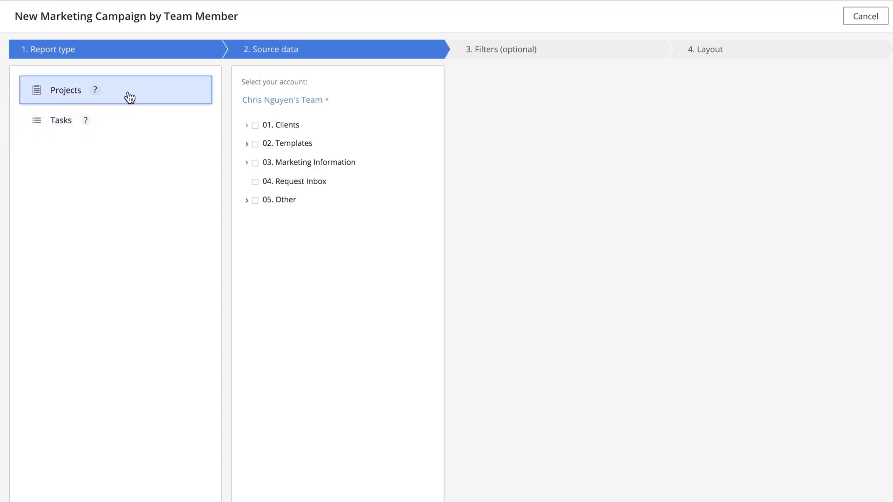
left_click(255, 166)
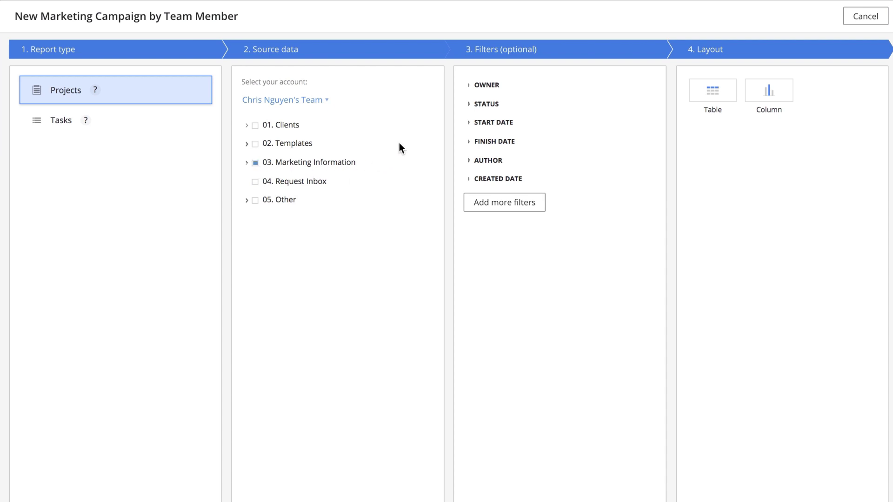
Add Budget and Allocated hours filters, display it as a column chart, and save the report.
left_click(465, 86)
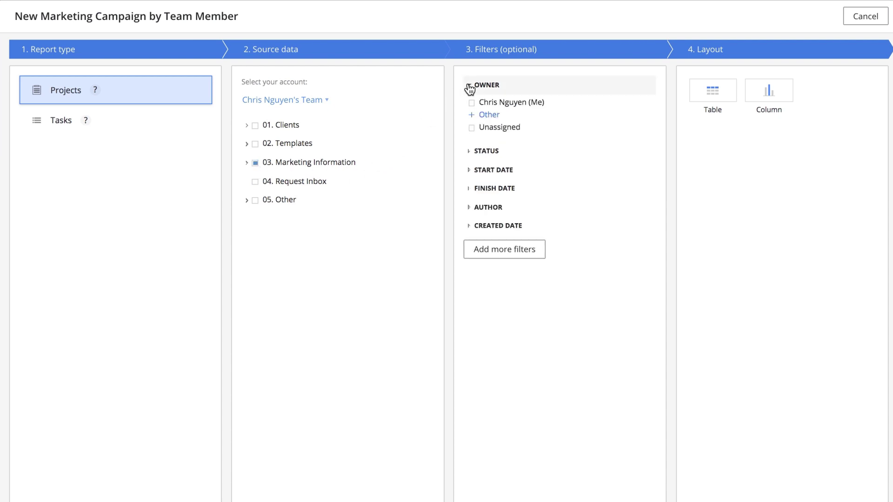
left_click(470, 152)
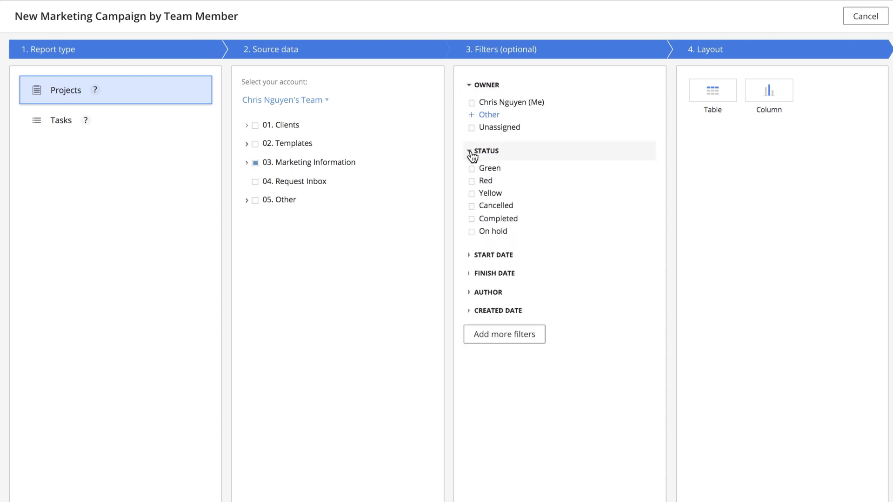
left_click(470, 258)
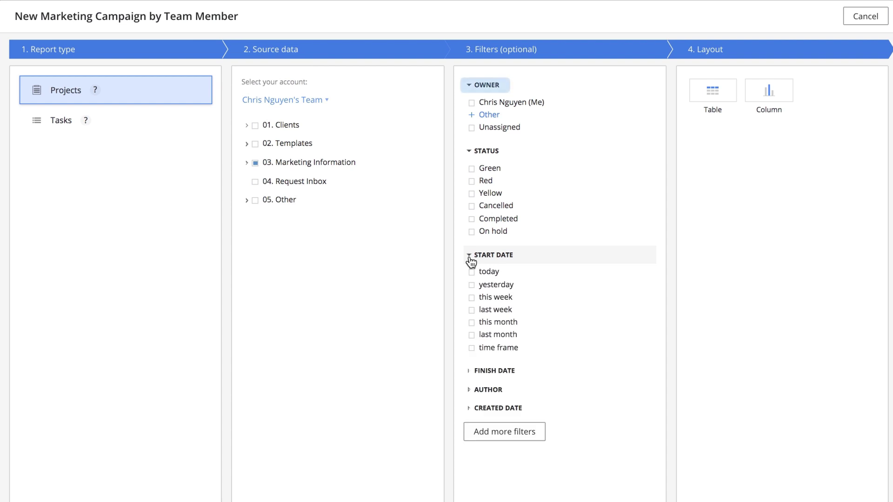
left_click(491, 435)
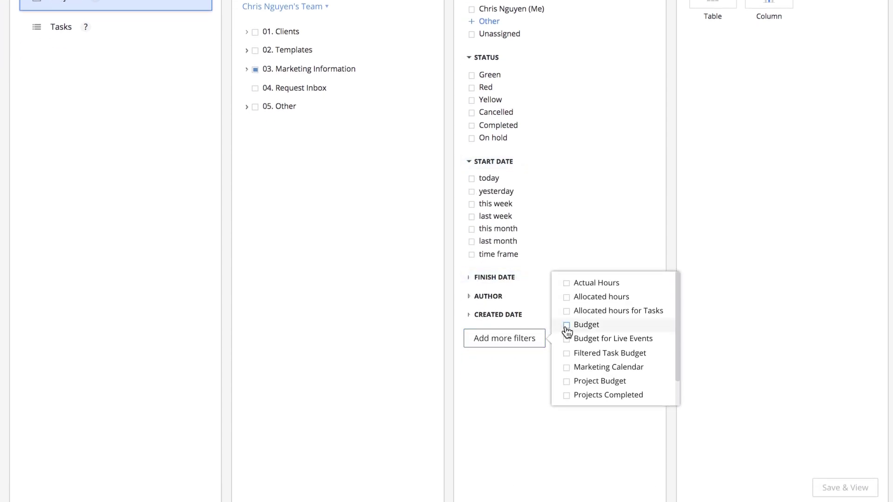
left_click(566, 326)
left_click(567, 297)
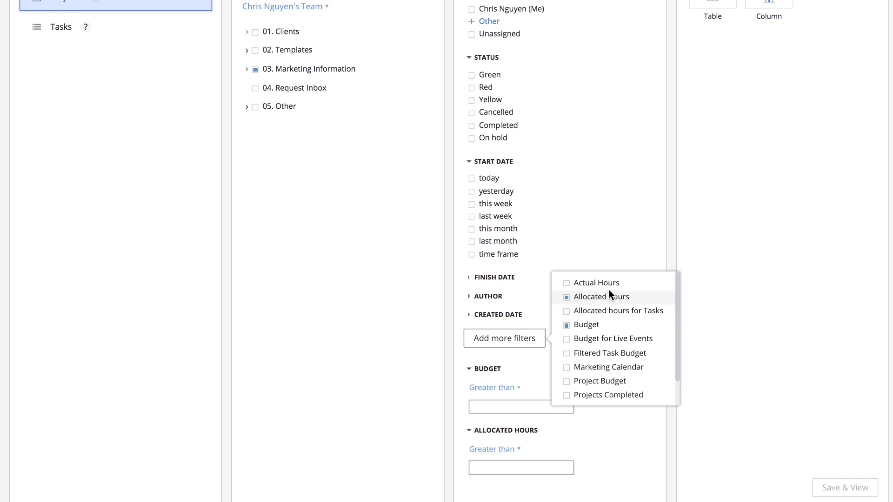
left_click(697, 242)
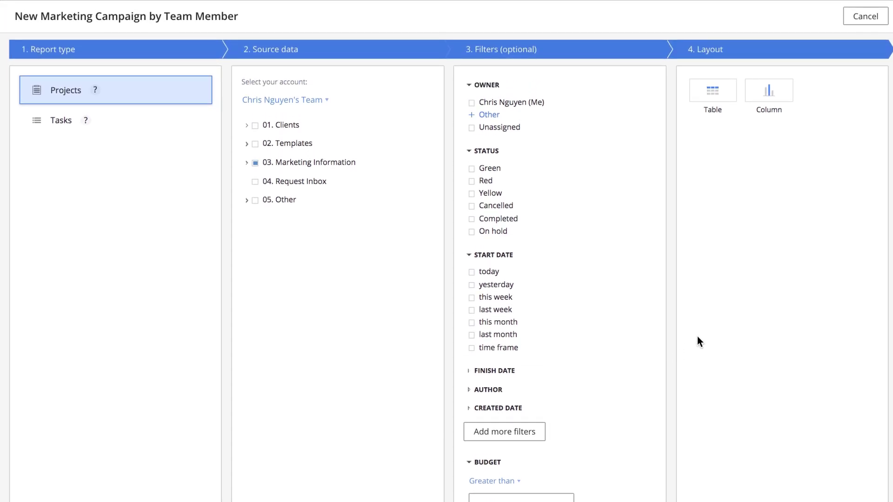
left_click(764, 105)
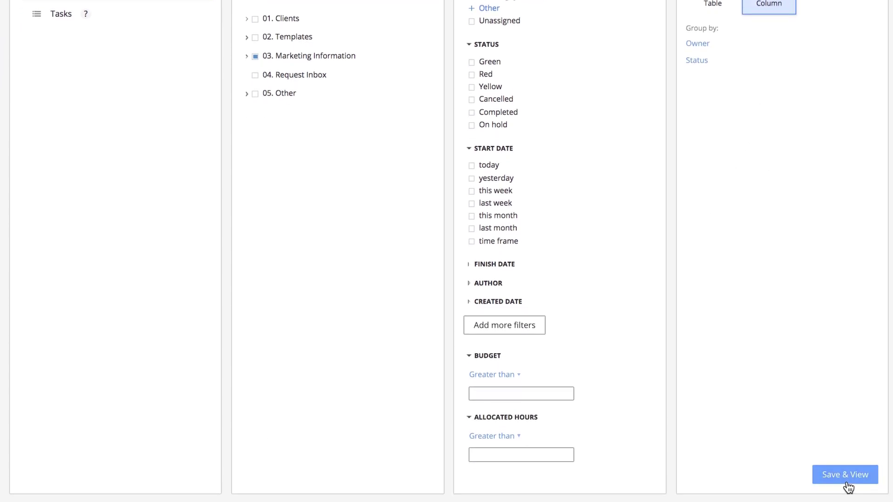
left_click(846, 484)
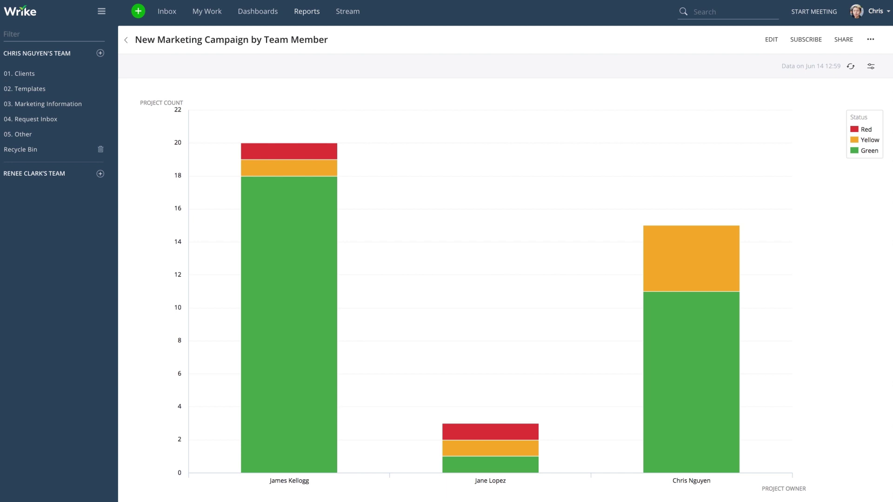
Hide the Green projects using the chart legend, then show them again.
left_click(868, 151)
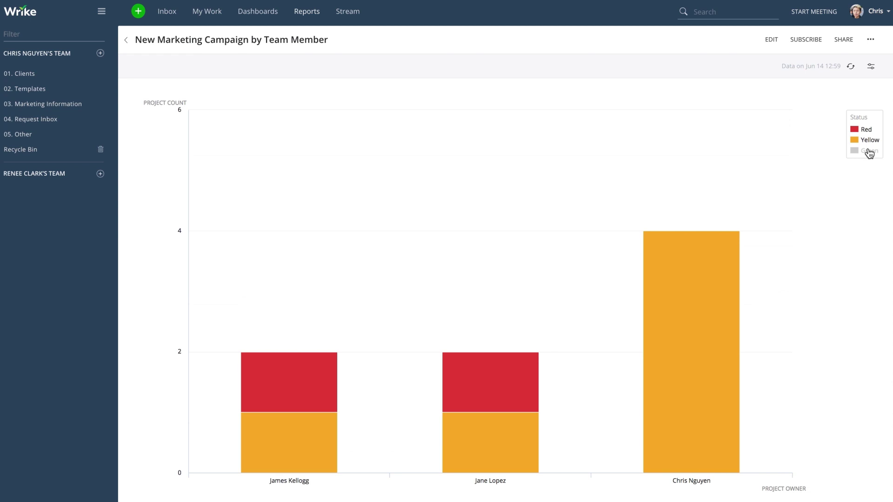
left_click(868, 152)
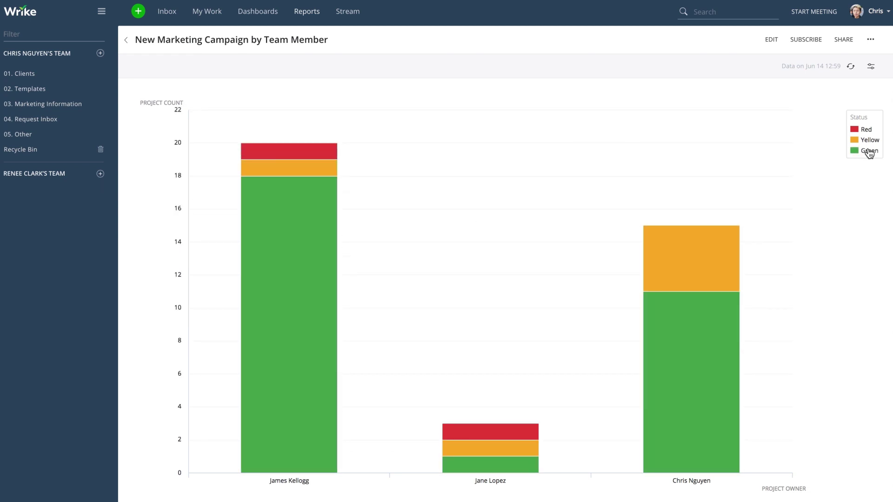
Turn on value labels, flip the chart to horizontal bars, and switch to side-by-side status bars.
left_click(870, 66)
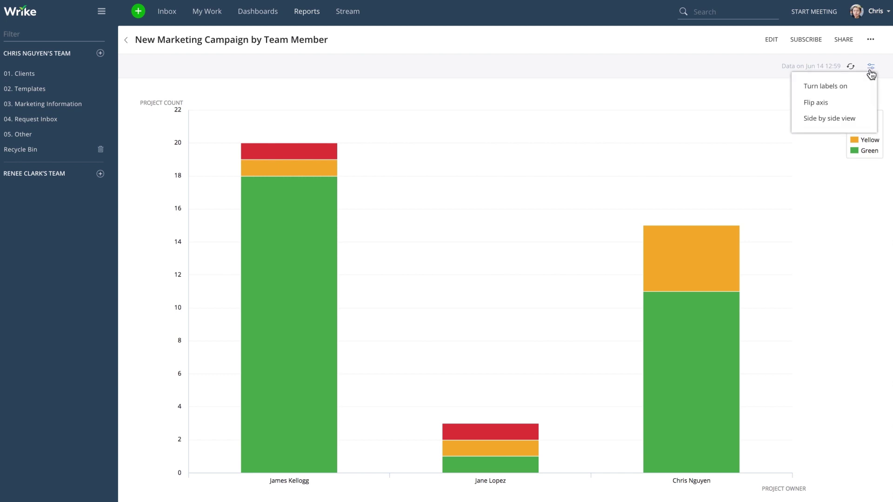
left_click(860, 90)
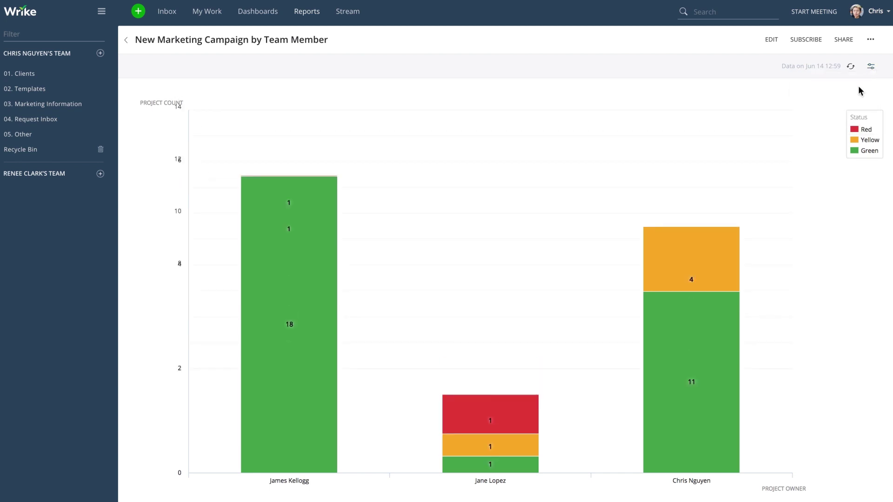
left_click(870, 66)
left_click(860, 103)
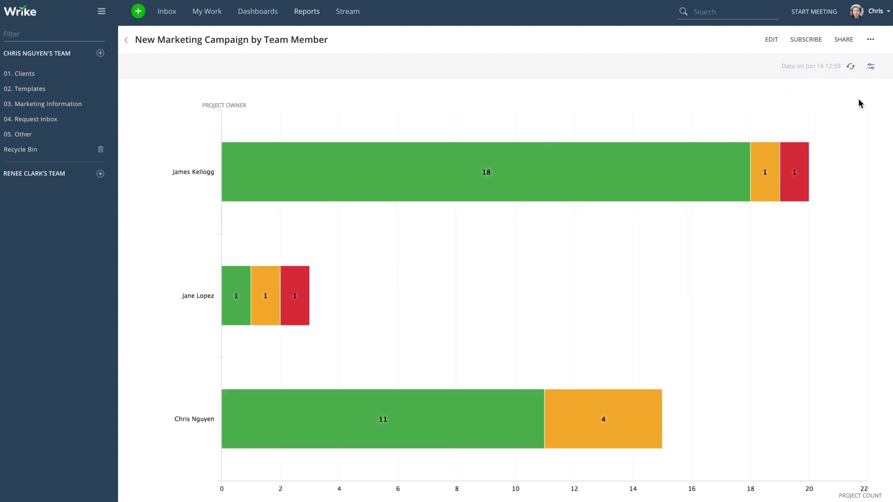
left_click(871, 66)
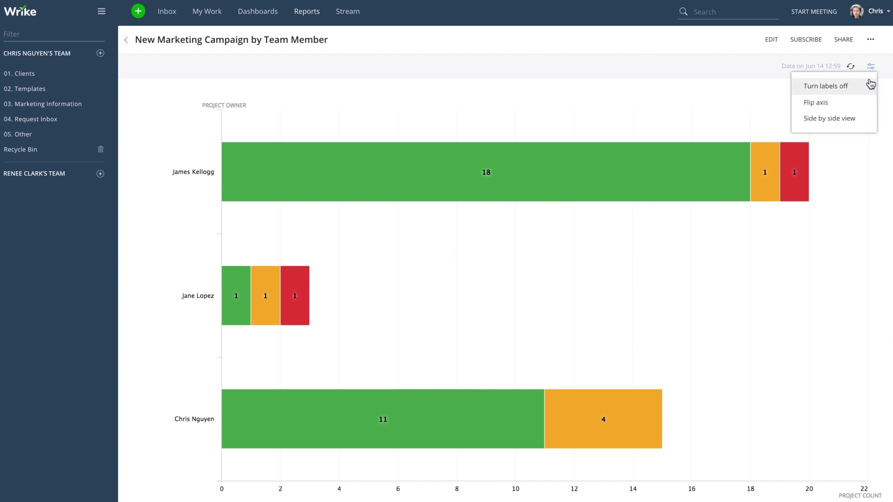
left_click(851, 121)
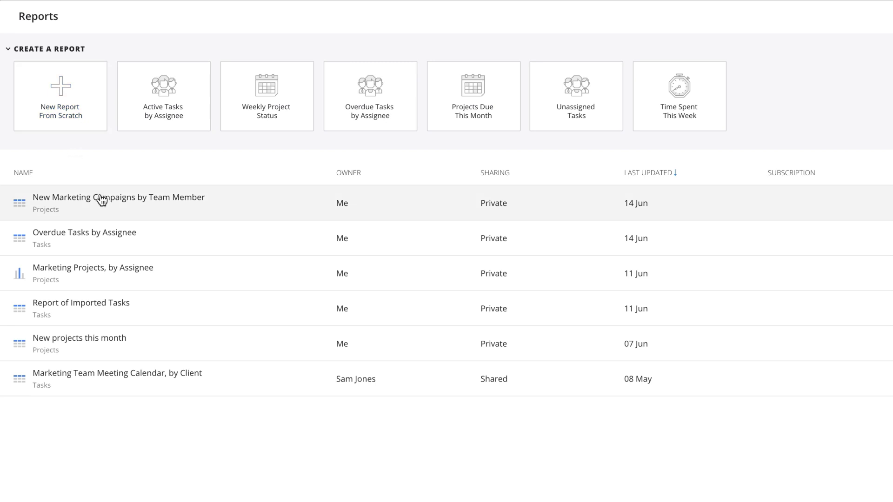
Open the New Marketing Campaigns by Team Member report, collapse all groups, then expand them all.
left_click(112, 207)
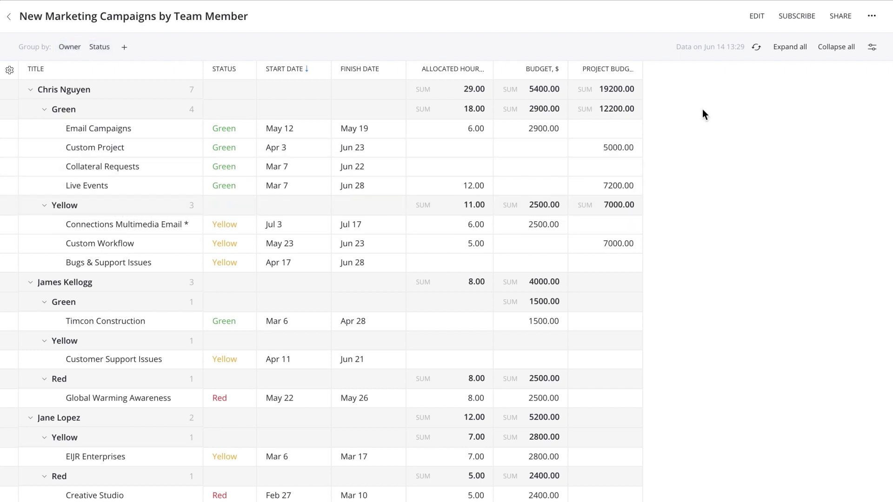
left_click(830, 60)
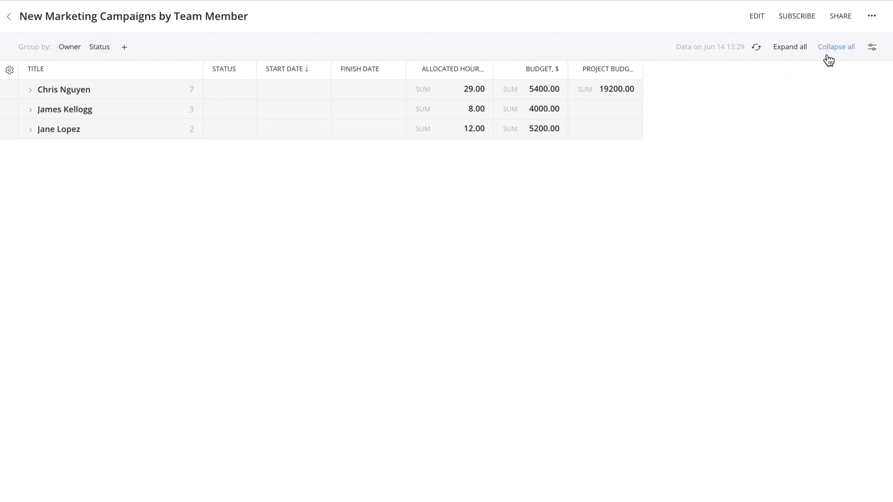
left_click(788, 54)
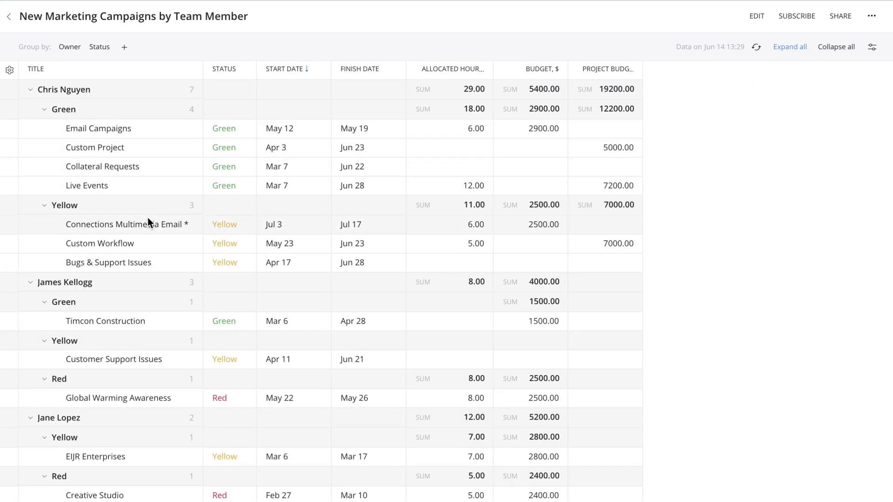
Comment 'Do you have the images ready?' on Connections Multimedia Email, @-mentioning a teammate.
left_click(128, 225)
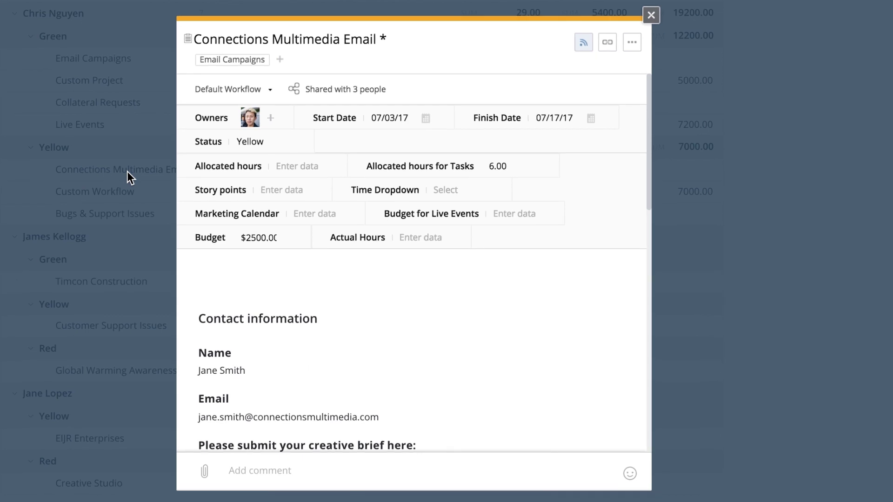
left_click_drag(649, 139, 643, 397)
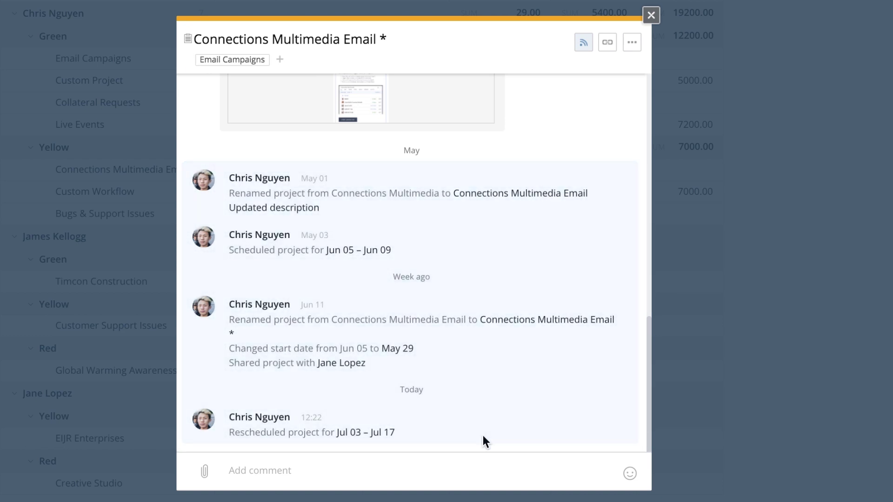
left_click(339, 467)
type("@")
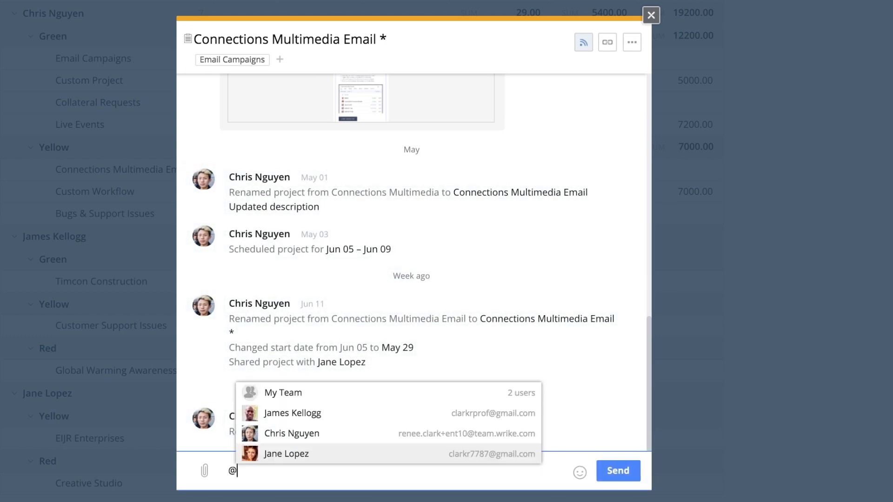
type("ja")
key("Return")
type("Do you")
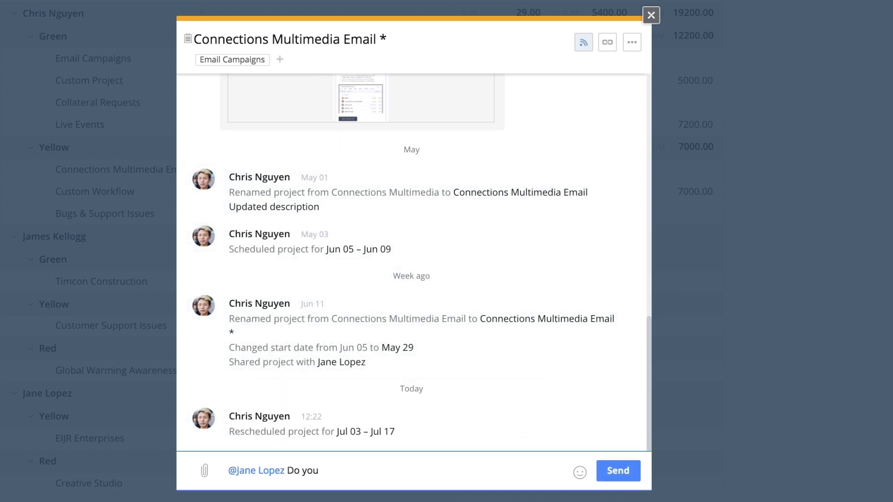
type(" have the images ready?")
key("Return")
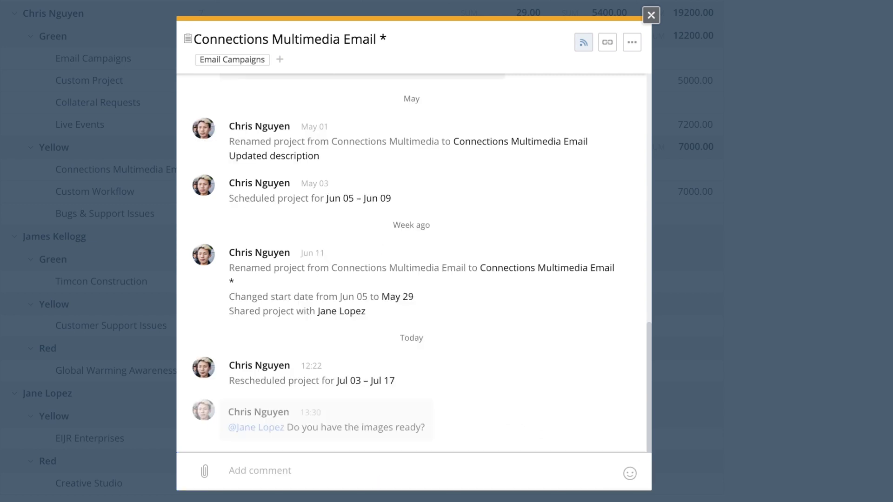
left_click(651, 16)
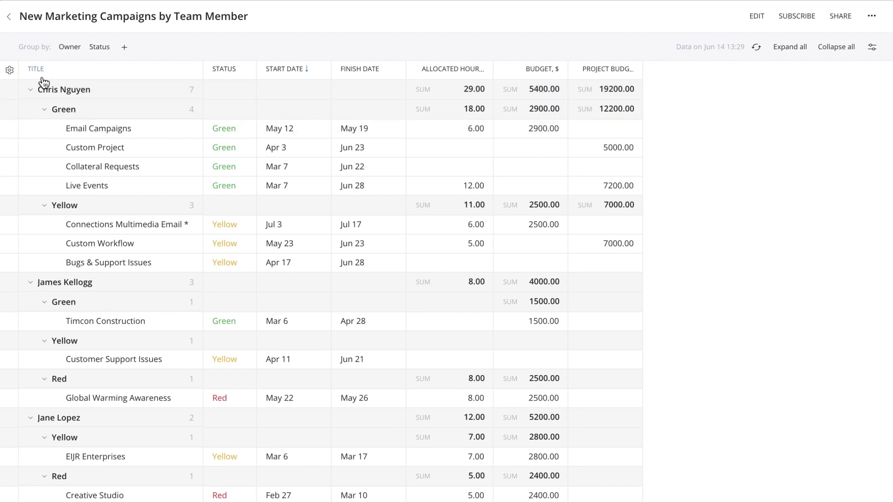
Show the ID column, move it right after Finish Date, and toggle the Start Date sort.
left_click(10, 71)
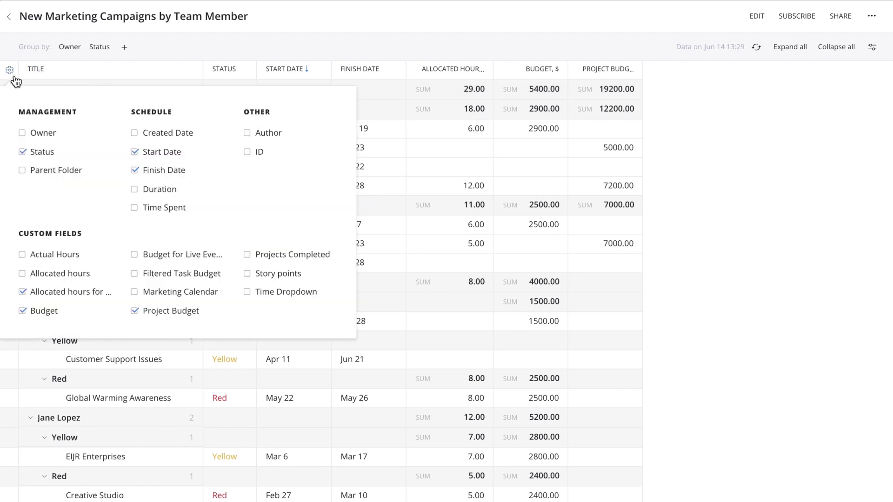
left_click(247, 153)
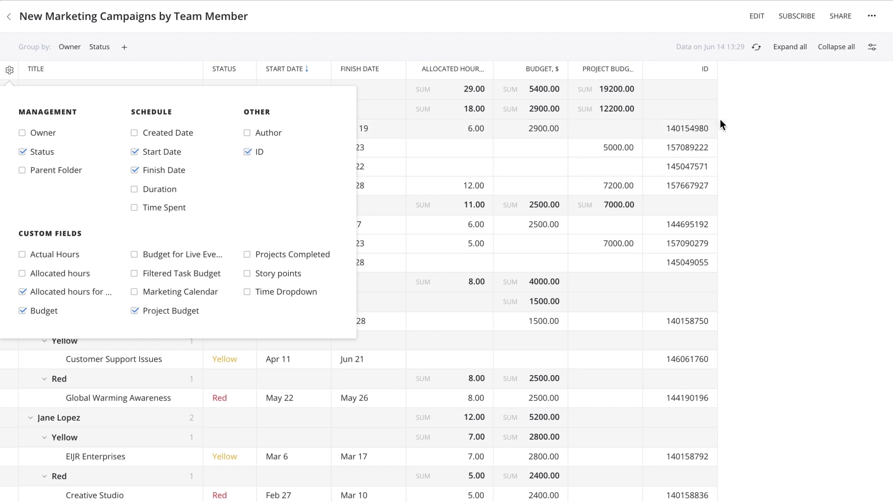
left_click(736, 101)
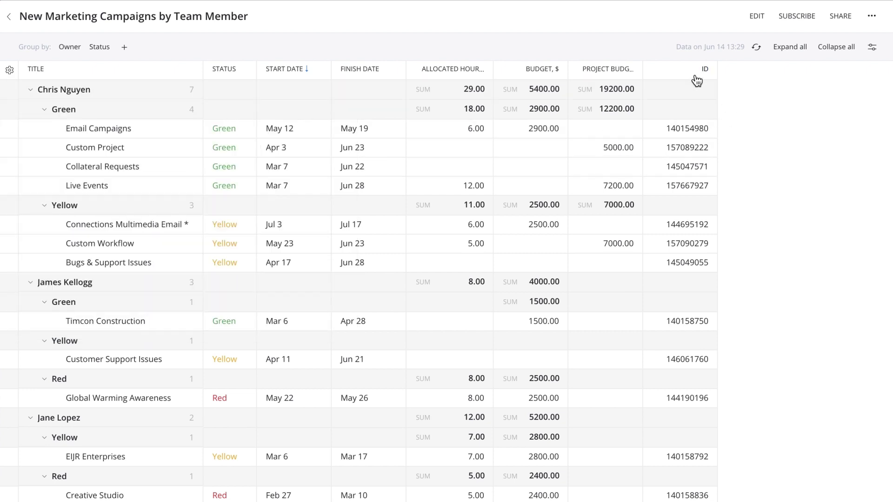
left_click_drag(701, 72, 431, 78)
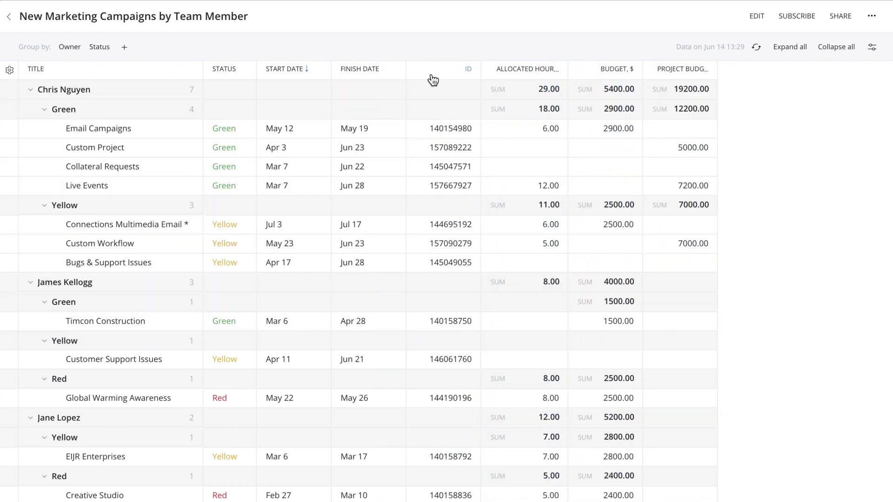
left_click(298, 69)
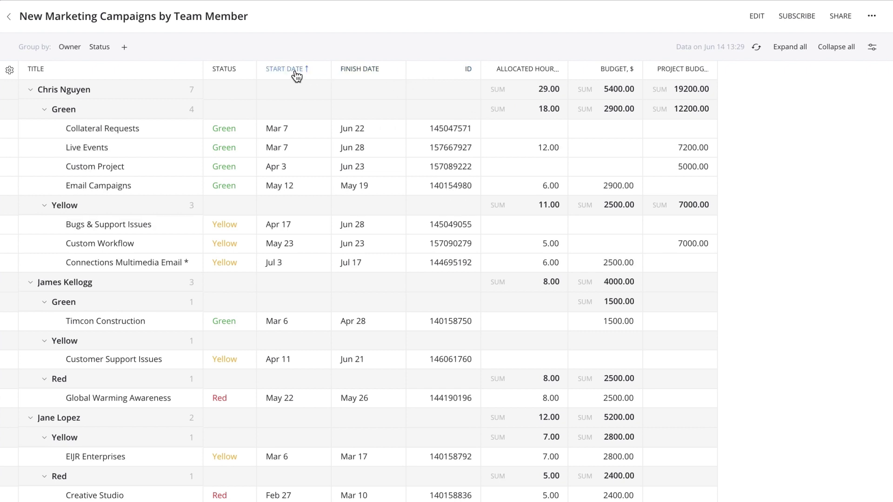
left_click(297, 72)
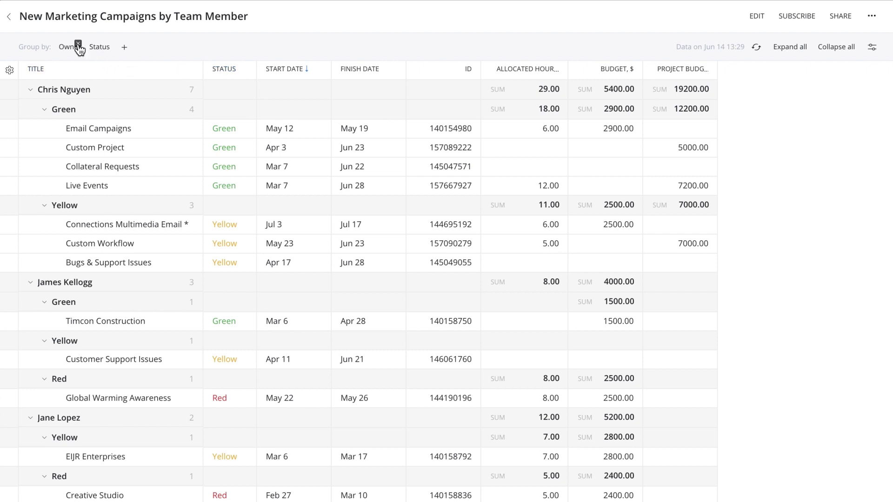
Remove Owner grouping so the table groups by Status, and share it with two teammates and My Team.
left_click(78, 45)
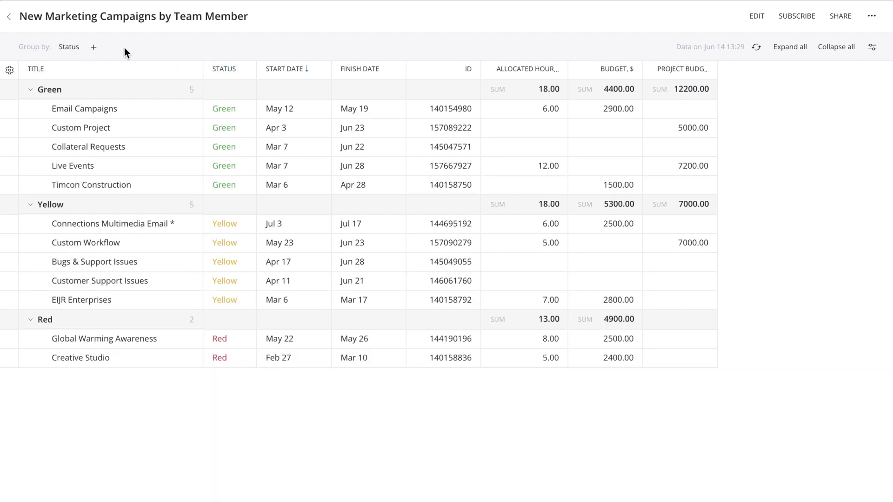
left_click(839, 18)
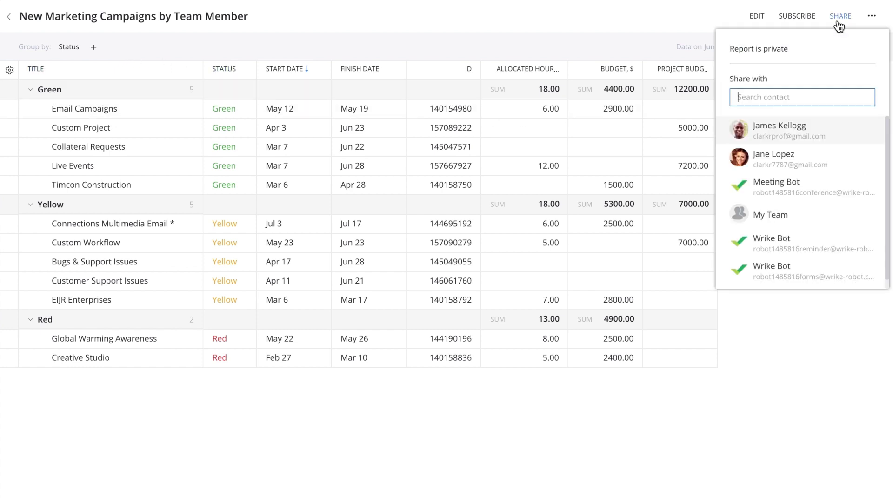
left_click(840, 130)
left_click(839, 152)
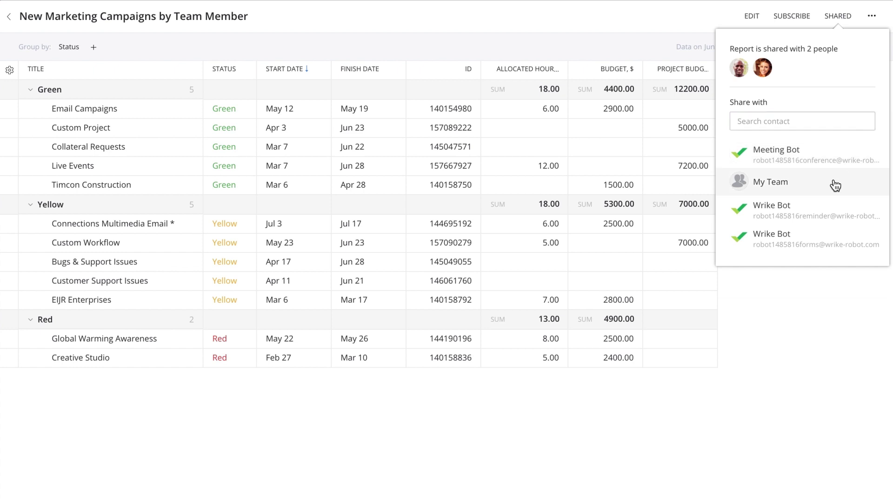
left_click(836, 185)
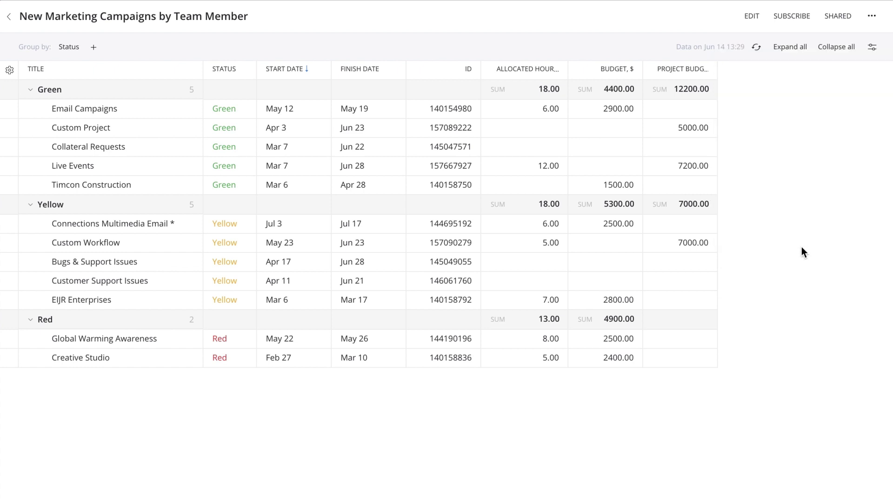
Subscribe to the report for Monday, Wednesday and Friday at 9:30 AM, then go to the Inbox.
left_click(870, 21)
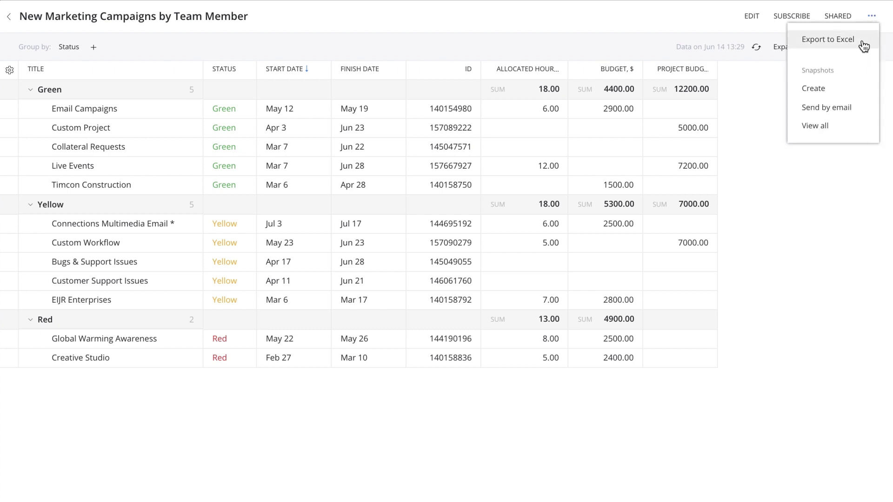
left_click(861, 43)
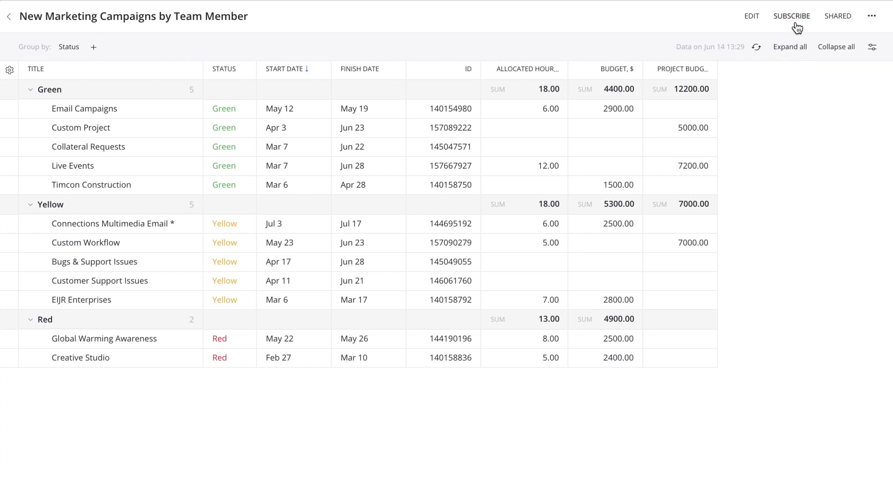
left_click(795, 19)
left_click(780, 91)
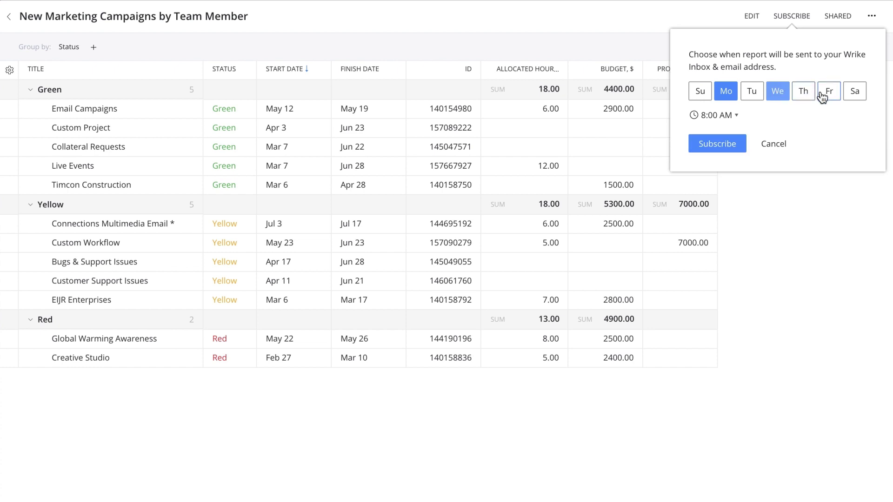
left_click(827, 98)
left_click(728, 122)
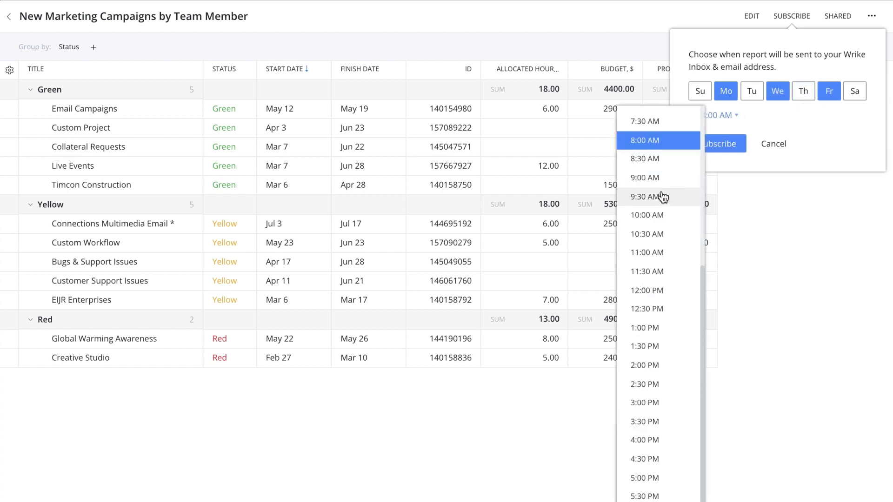
left_click(657, 196)
left_click(718, 148)
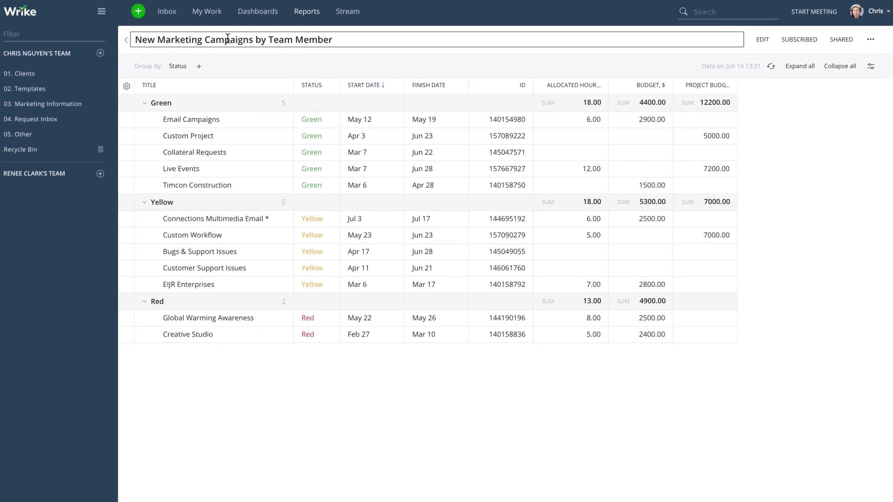
left_click(167, 13)
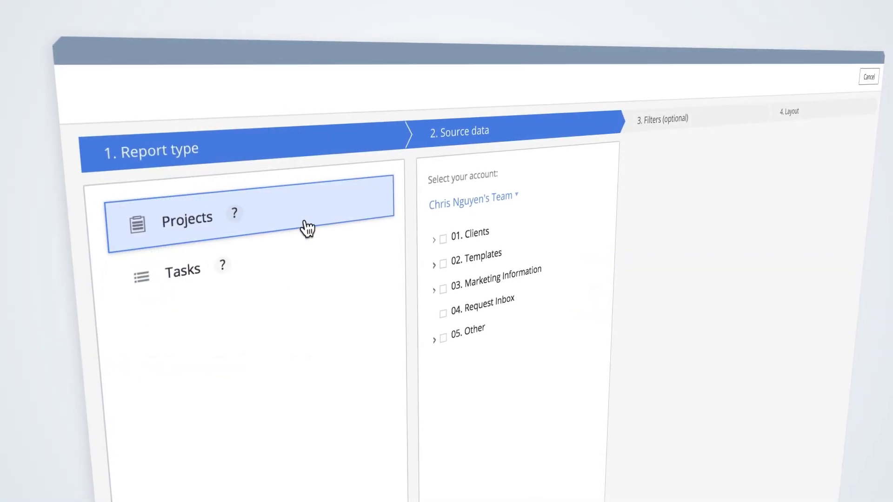
Name the report 'New Marketing Campaign by Team Member' and use 03. Marketing Information as its source.
type("New Marketing Campaign by Team Member")
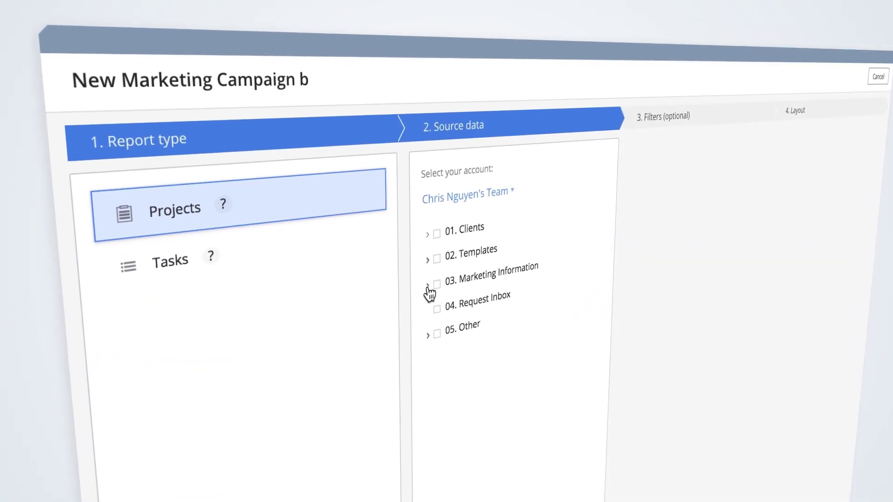
left_click(429, 276)
left_click(646, 155)
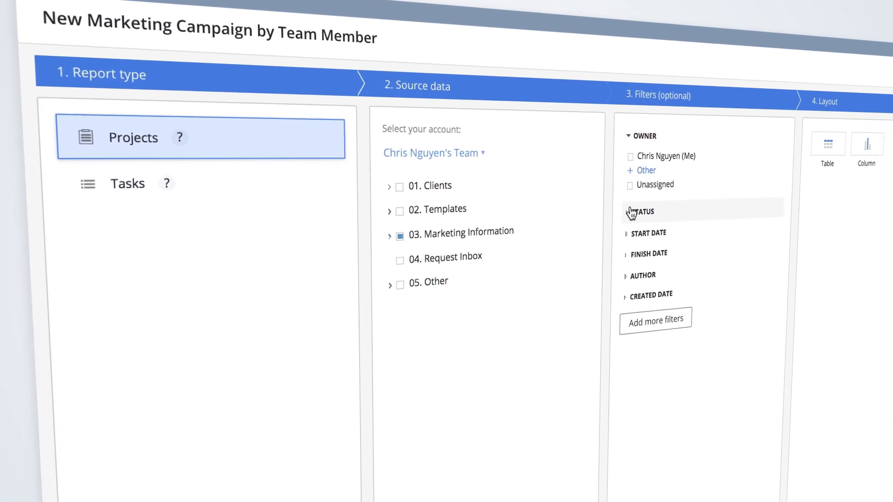
left_click(648, 177)
left_click(625, 319)
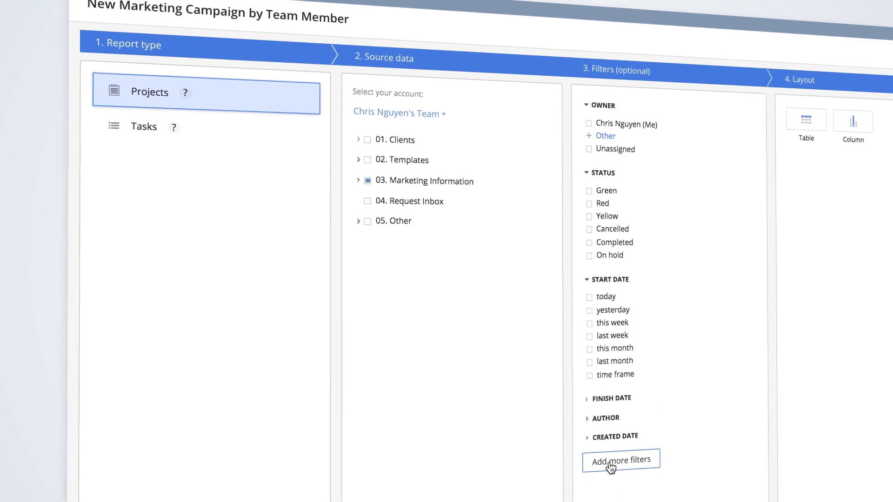
Add Budget and Allocated hours filters, choose the column chart layout, and save the report.
left_click(637, 404)
left_click(667, 427)
left_click(667, 399)
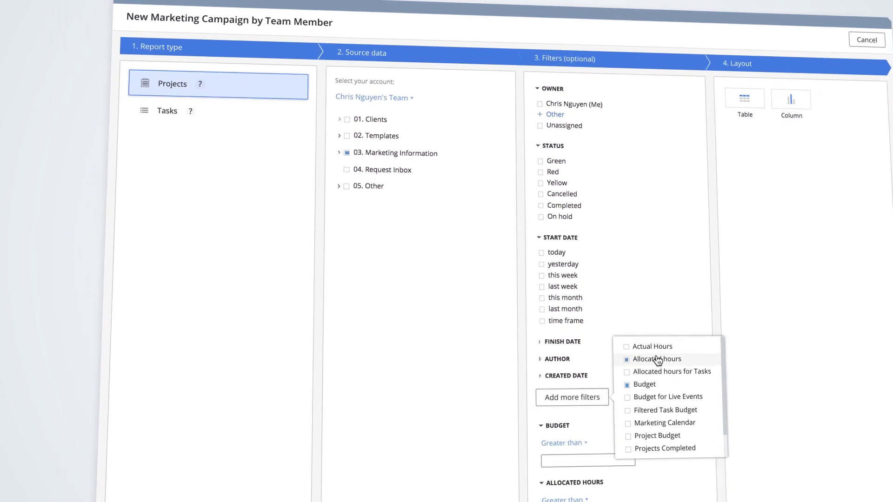
left_click(775, 97)
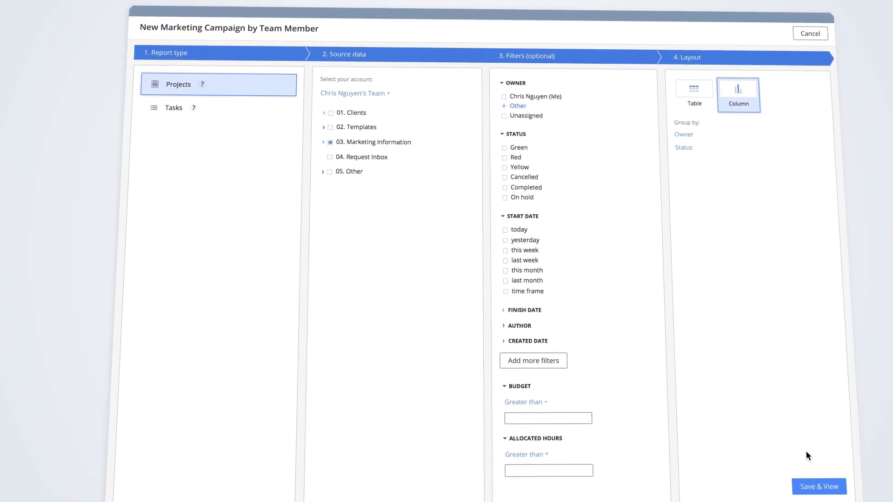
left_click(811, 487)
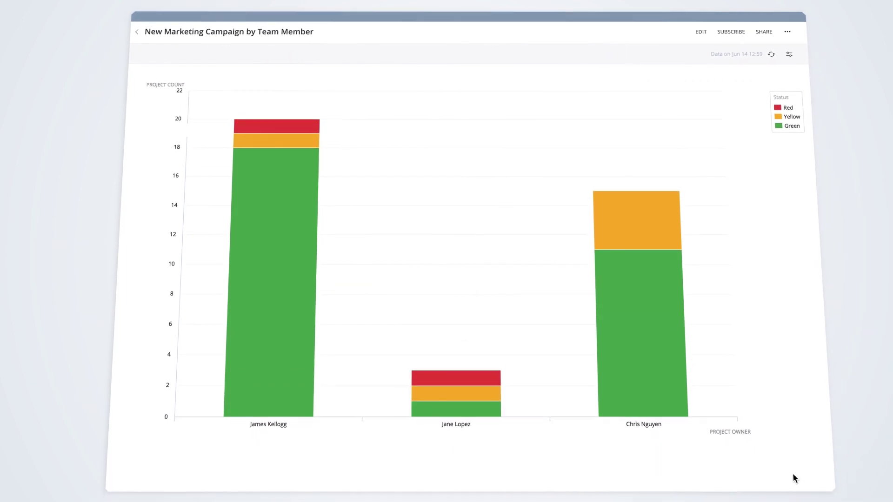